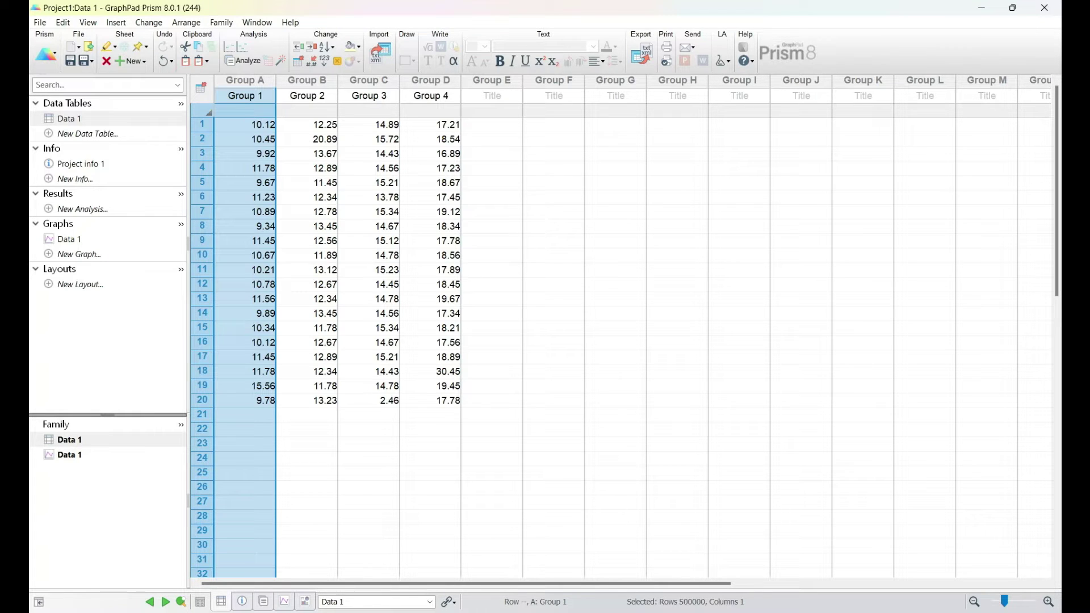
{"action": "left_click", "coordinate": [307, 80]}
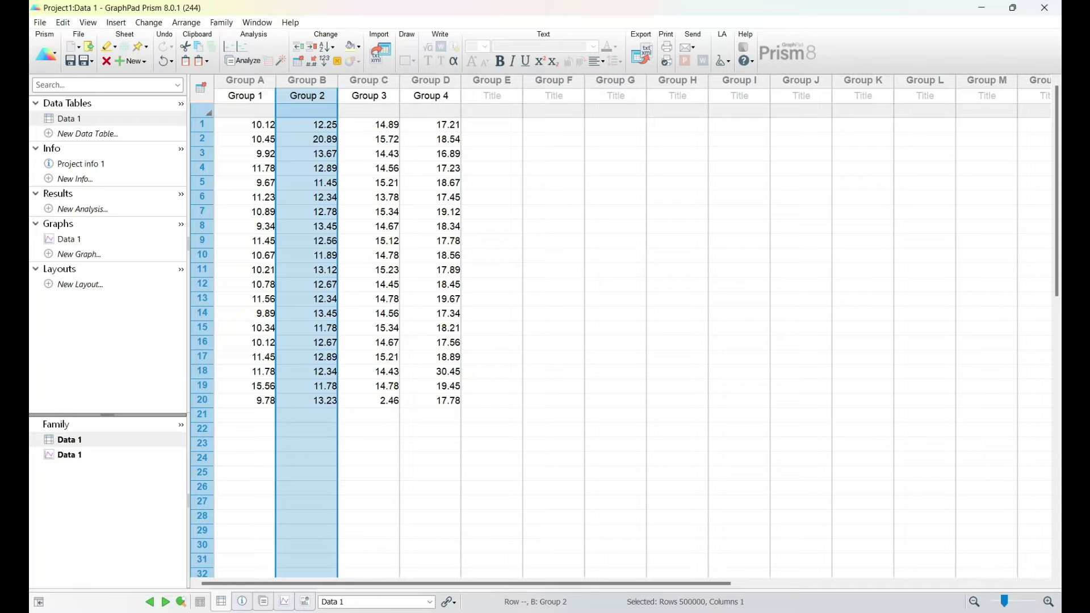
{"action": "left_click", "coordinate": [369, 81]}
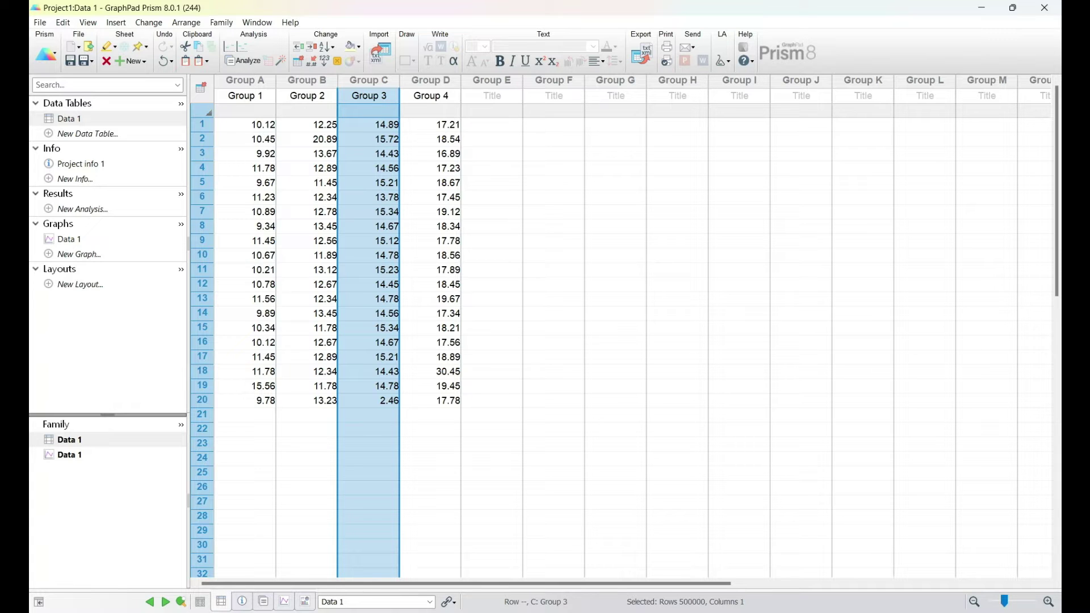
{"action": "left_click", "coordinate": [430, 80]}
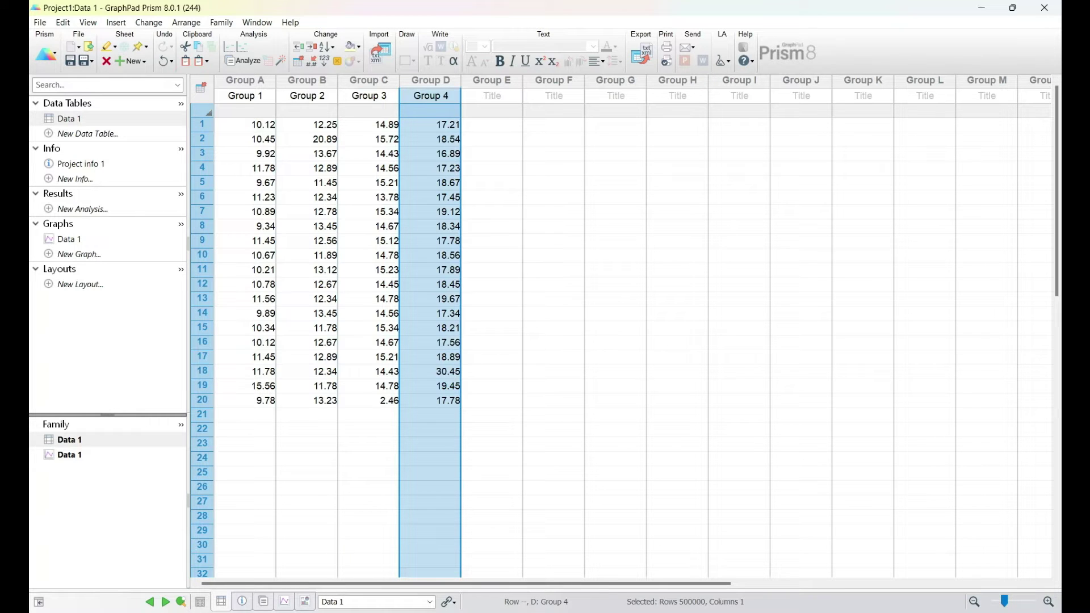
Identify outliers in Groups 1 to 4 with the ROUT method at Q = 1% and view the list of outliers
{"action": "left_click_drag", "start_coordinate": [245, 81], "coordinate": [431, 81]}
{"action": "left_click", "coordinate": [243, 61]}
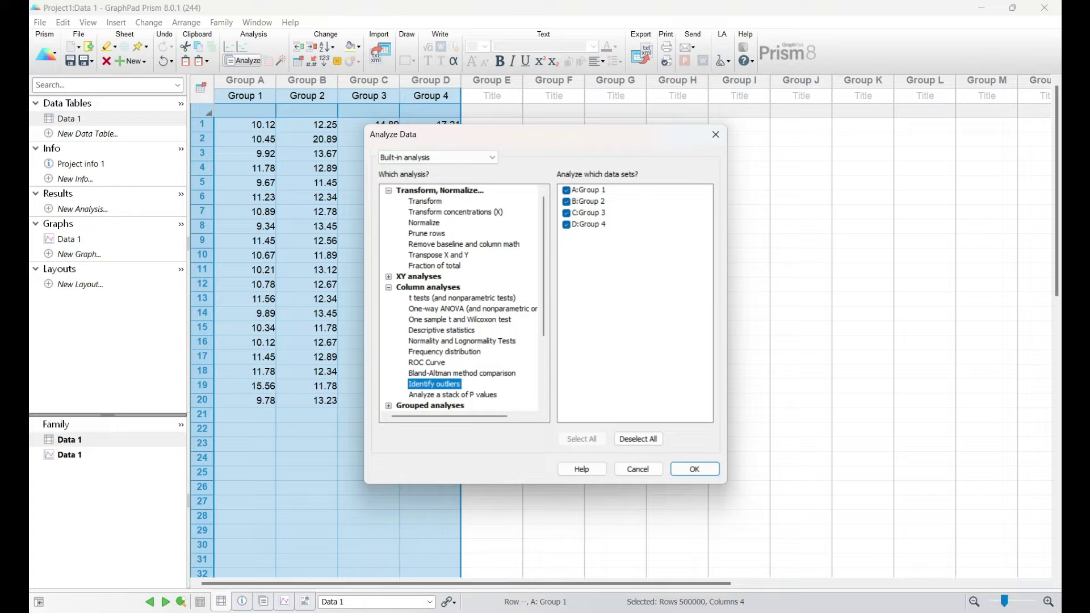
{"action": "key", "text": "Return"}
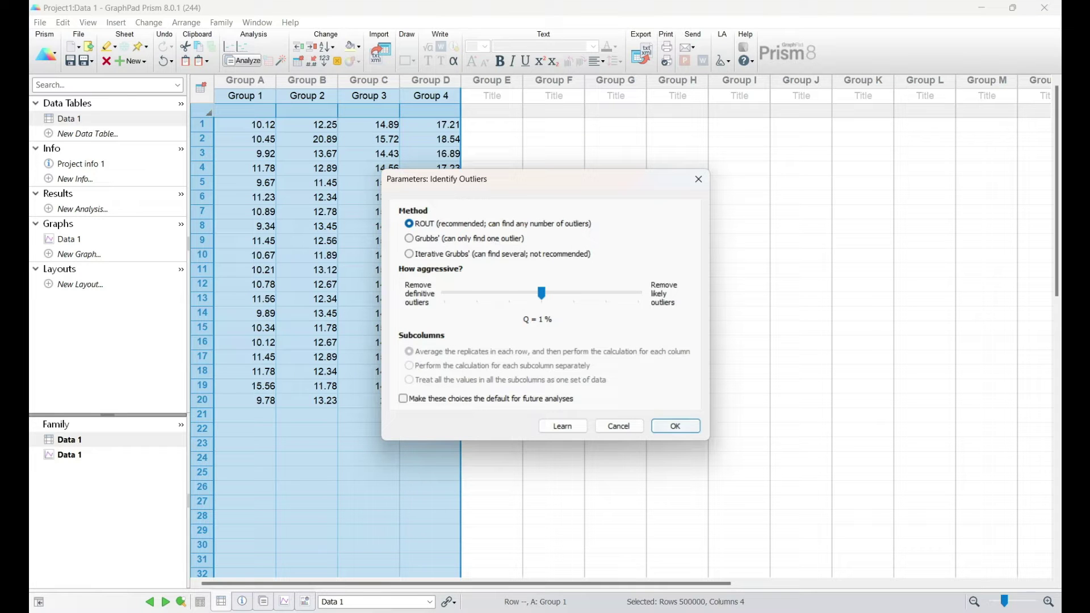
{"action": "left_click", "coordinate": [665, 426]}
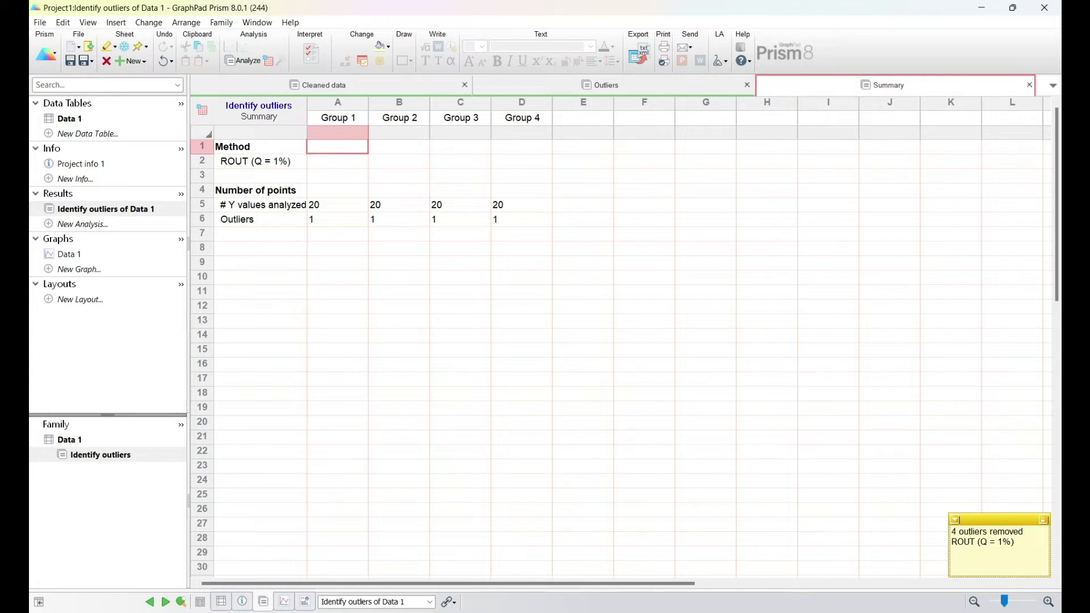
{"action": "left_click", "coordinate": [613, 87]}
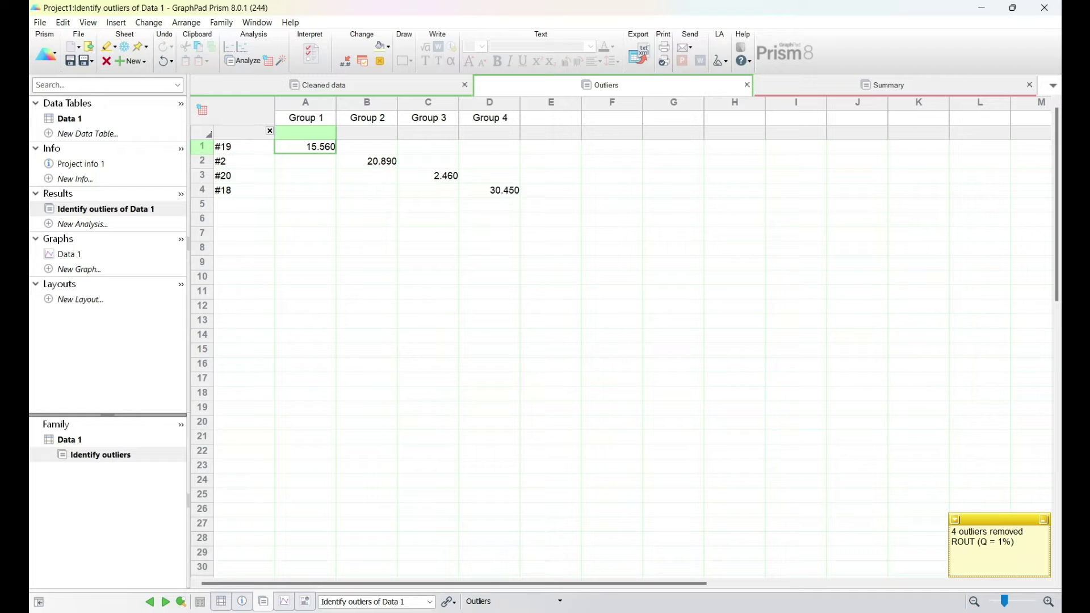
In the Data 1 table, exclude the values 15.56 in Group 1, row 19, and 20.89 in Group 2, row 2
{"action": "left_click", "coordinate": [70, 119]}
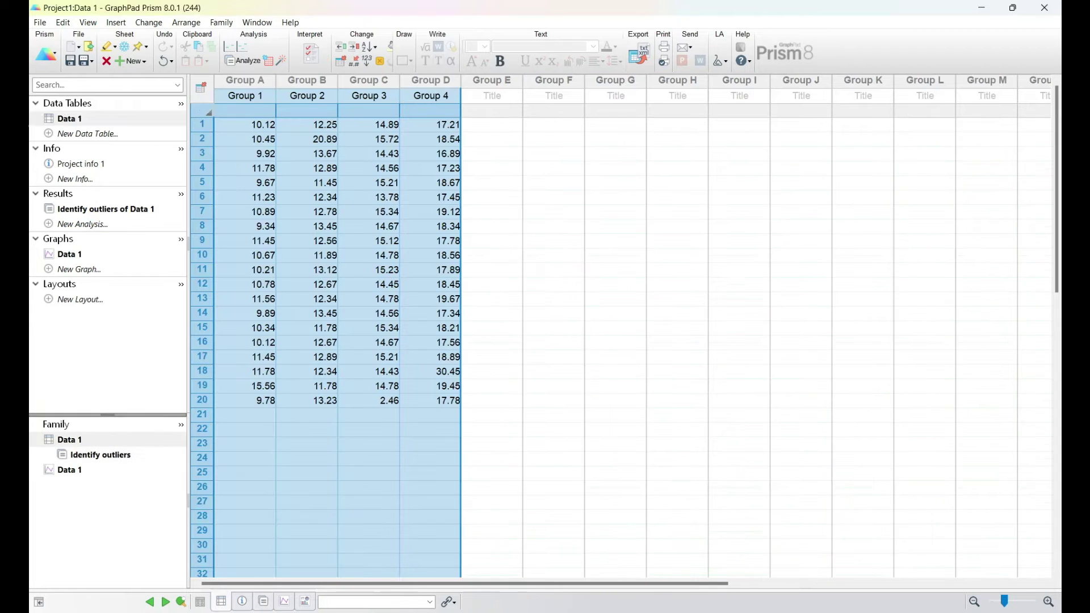
{"action": "left_click", "coordinate": [307, 225]}
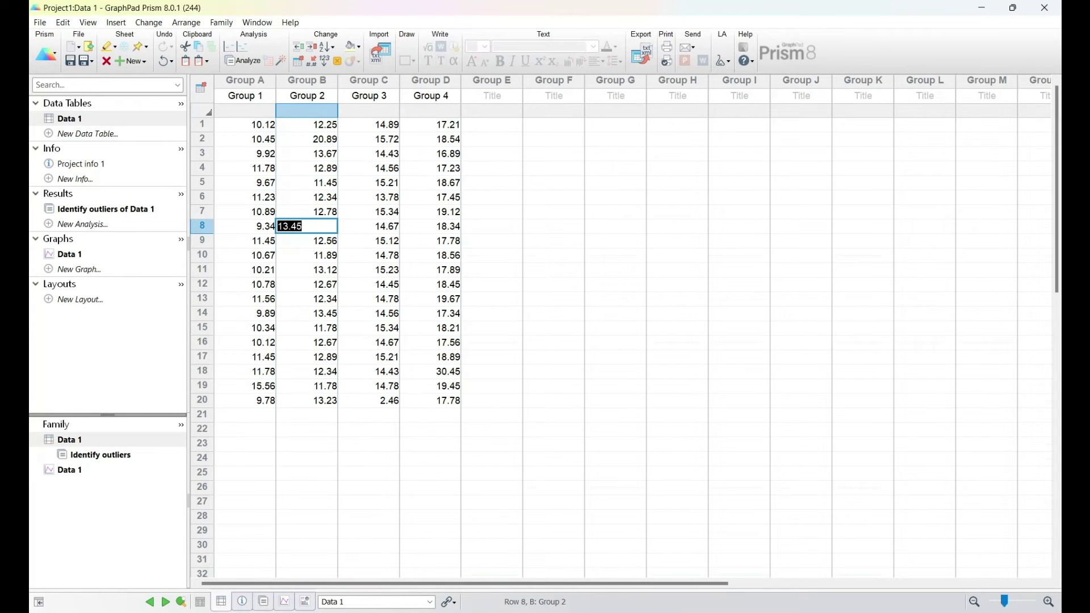
{"action": "left_click", "coordinate": [245, 298]}
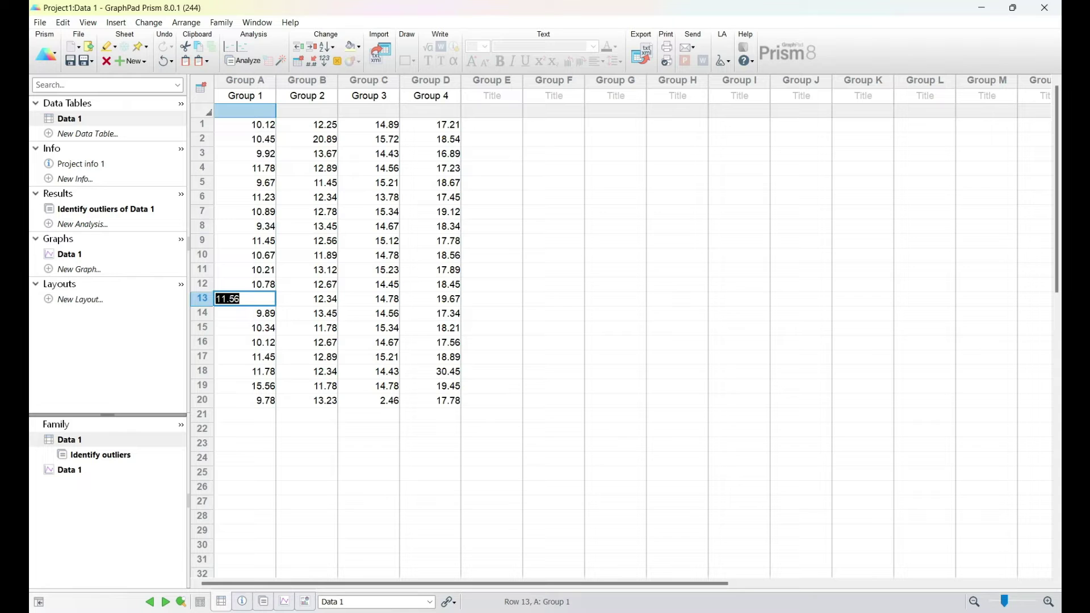
{"action": "left_click", "coordinate": [244, 386]}
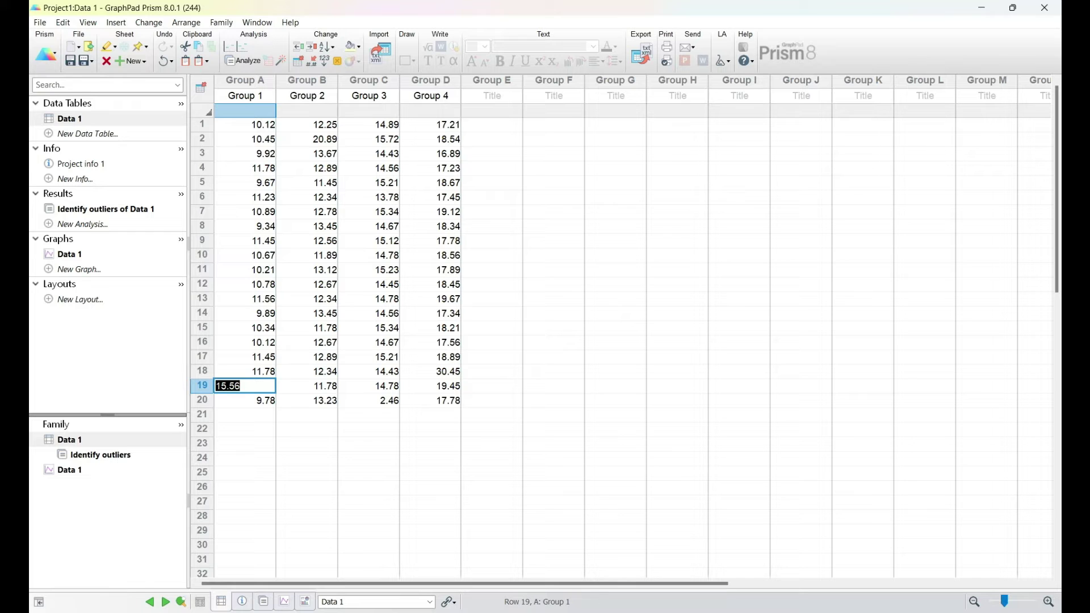
{"action": "key", "text": "ctrl+e"}
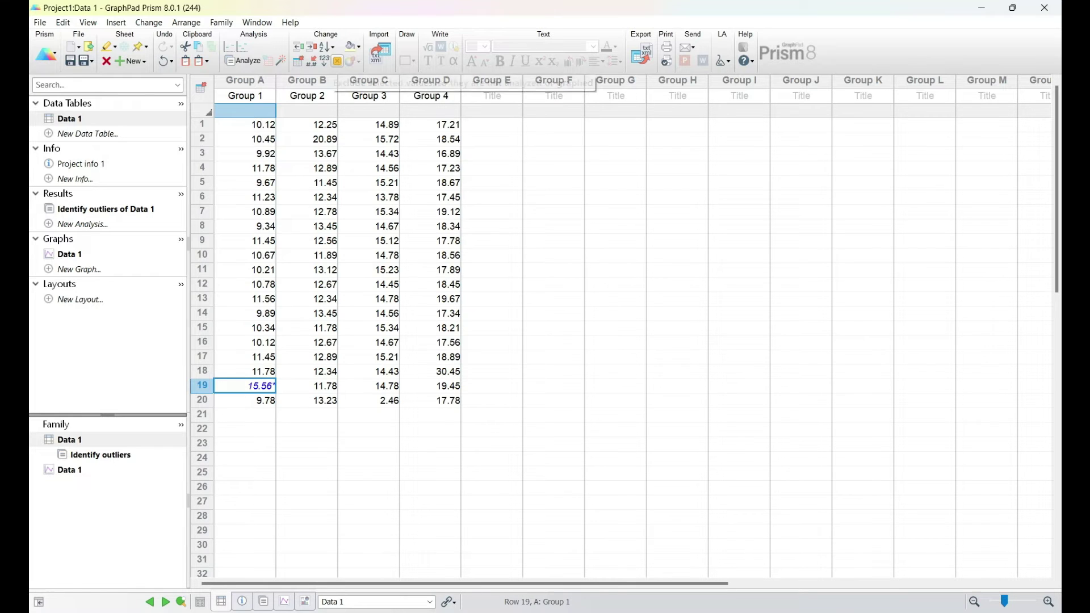
{"action": "double_click", "coordinate": [315, 139]}
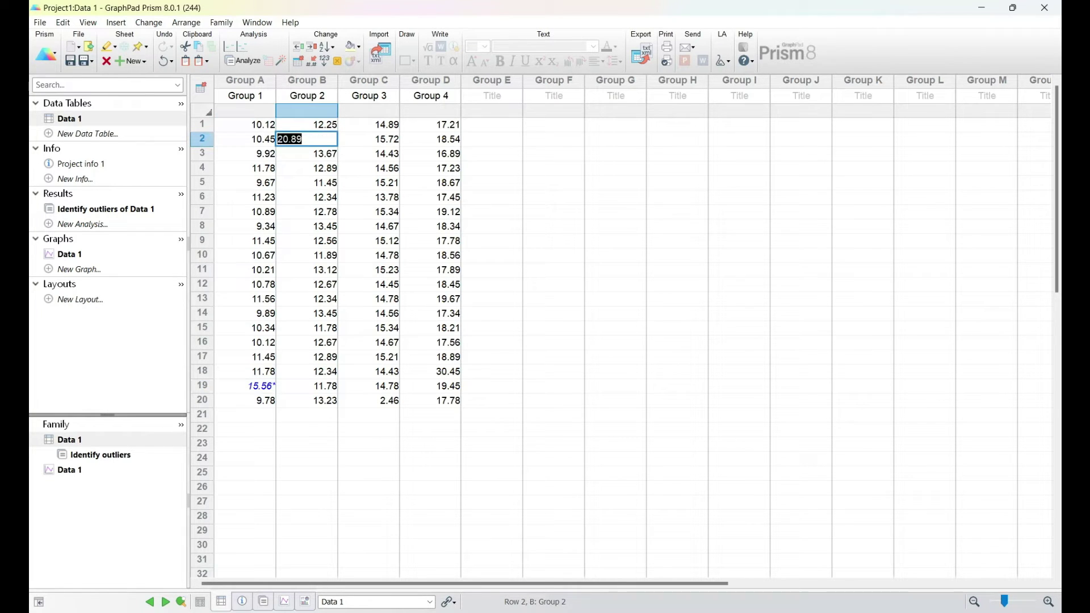
{"action": "left_click", "coordinate": [337, 60]}
Exclude the values 2.46 in Group 3, row 20, and 30.45 in Group 4, row 18
{"action": "left_click", "coordinate": [369, 400]}
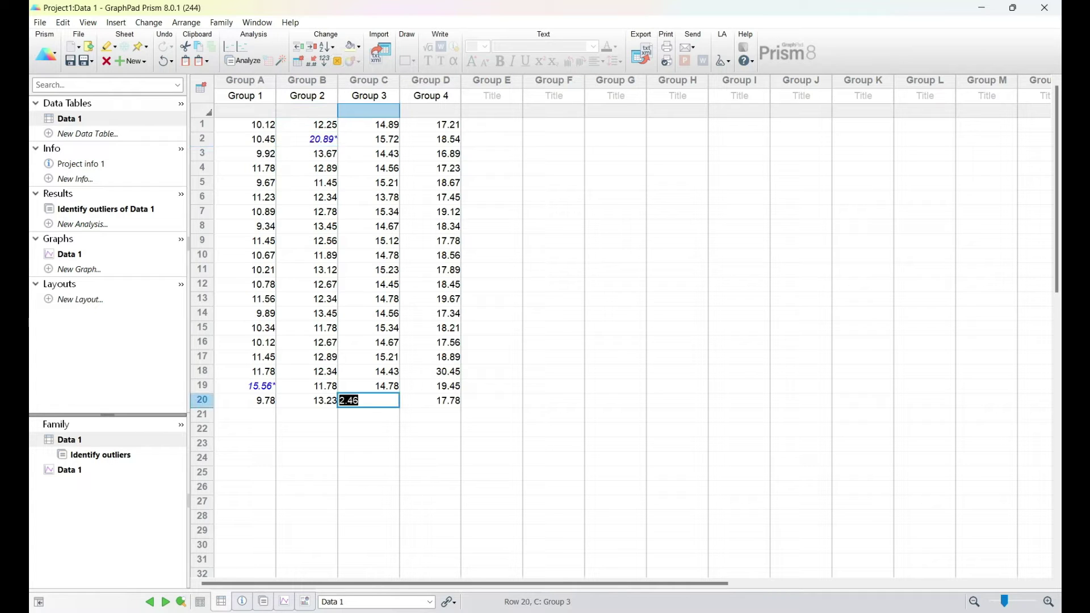
{"action": "left_click", "coordinate": [338, 61]}
{"action": "left_click", "coordinate": [430, 372]}
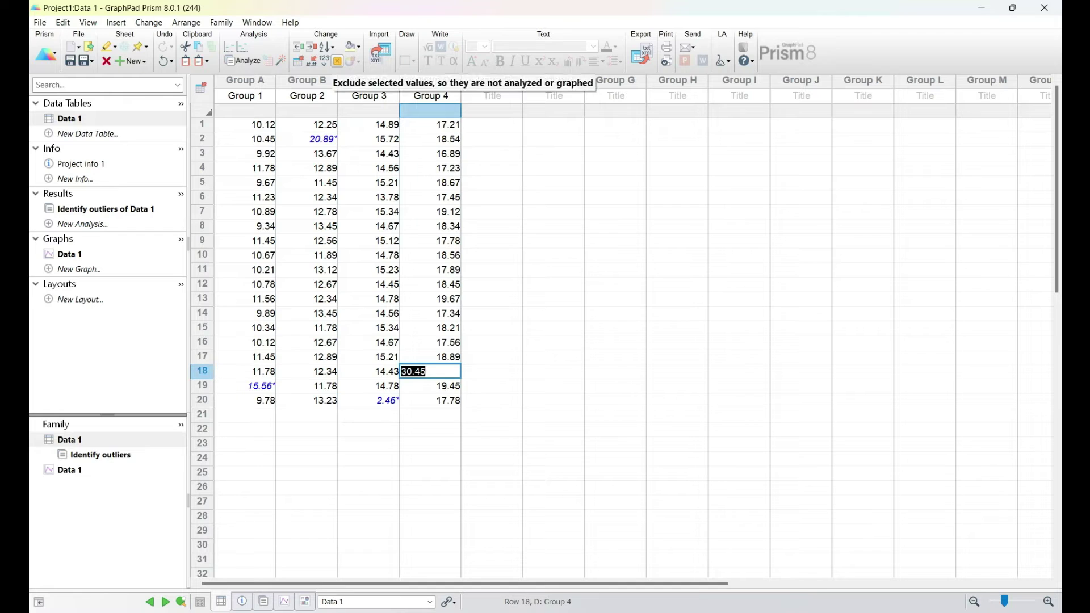
{"action": "left_click", "coordinate": [337, 61]}
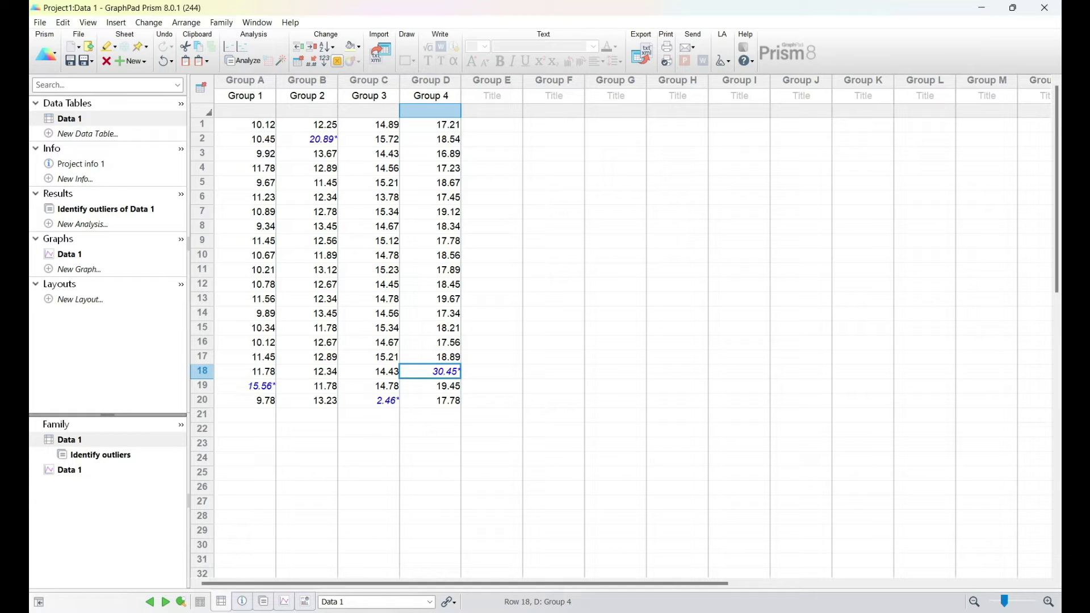
Test Groups 1 to 4 for a normal distribution with only the Shapiro-Wilk test, and highlight the passed-normality row in the results
{"action": "left_click_drag", "start_coordinate": [245, 80], "coordinate": [430, 80]}
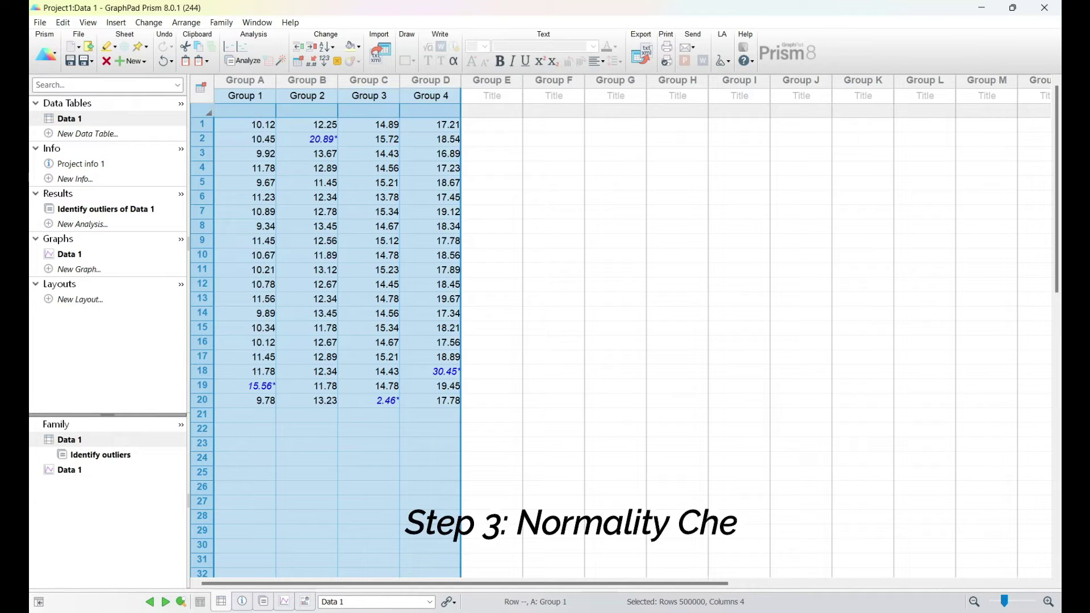
{"action": "left_click", "coordinate": [243, 60]}
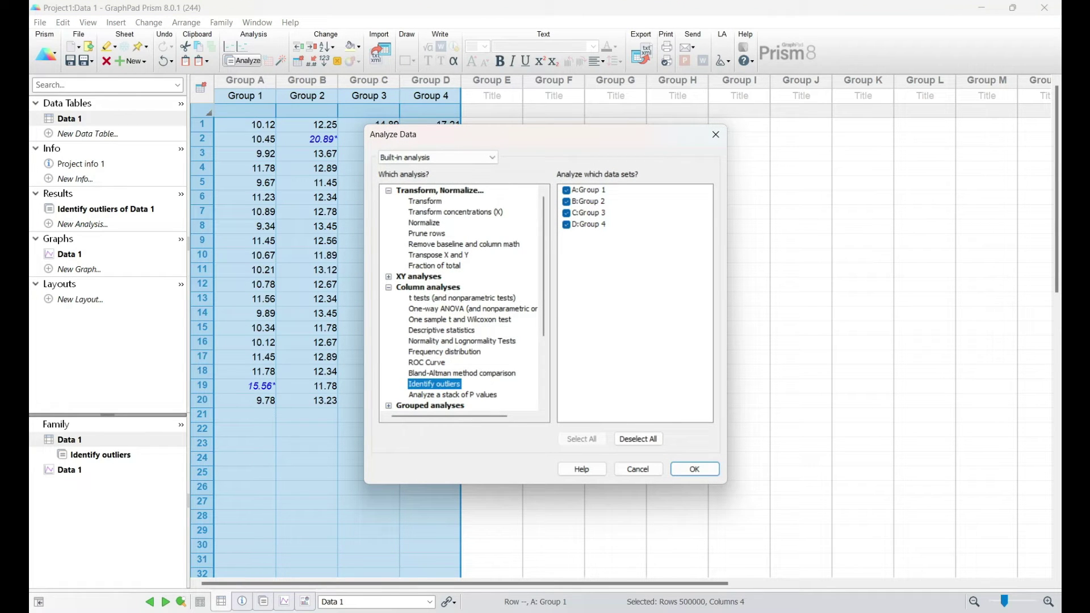
{"action": "left_click", "coordinate": [462, 341]}
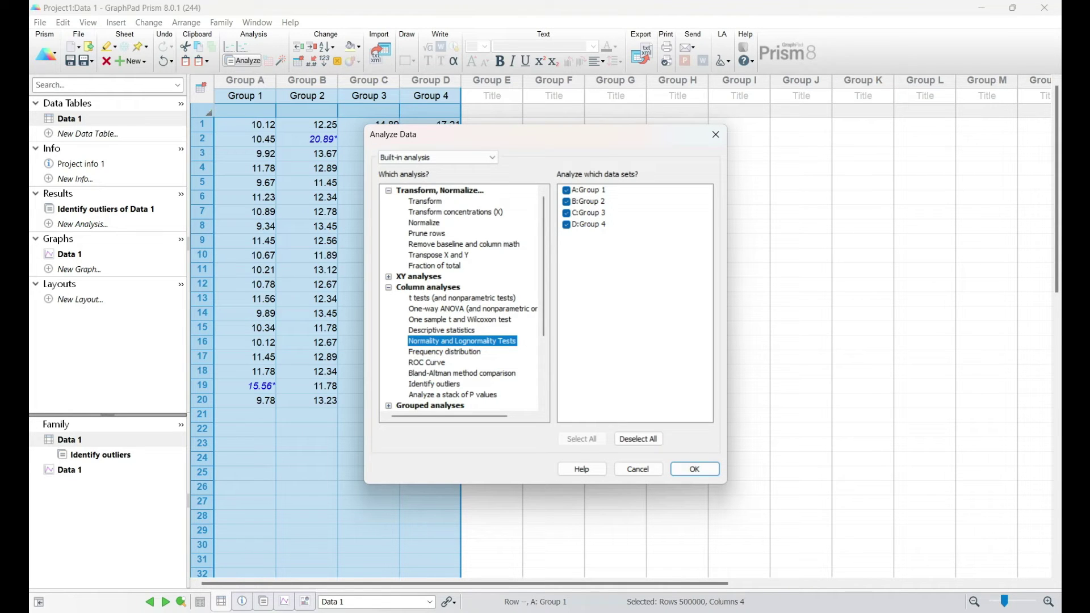
{"action": "left_click", "coordinate": [694, 469]}
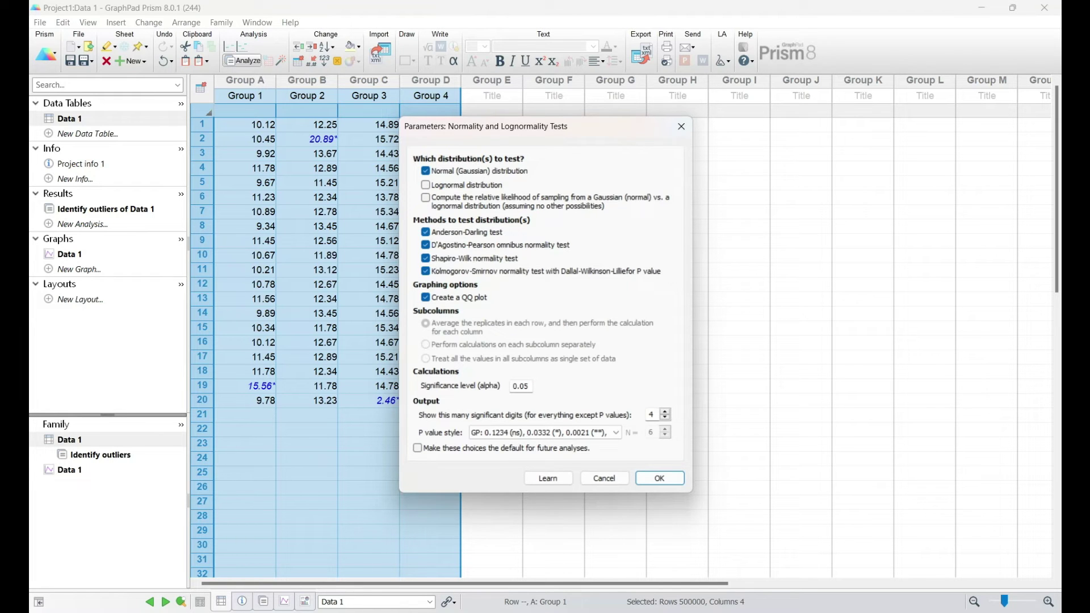
{"action": "left_click", "coordinate": [425, 232]}
{"action": "left_click", "coordinate": [425, 244]}
{"action": "left_click", "coordinate": [425, 271]}
{"action": "key", "text": "Return"}
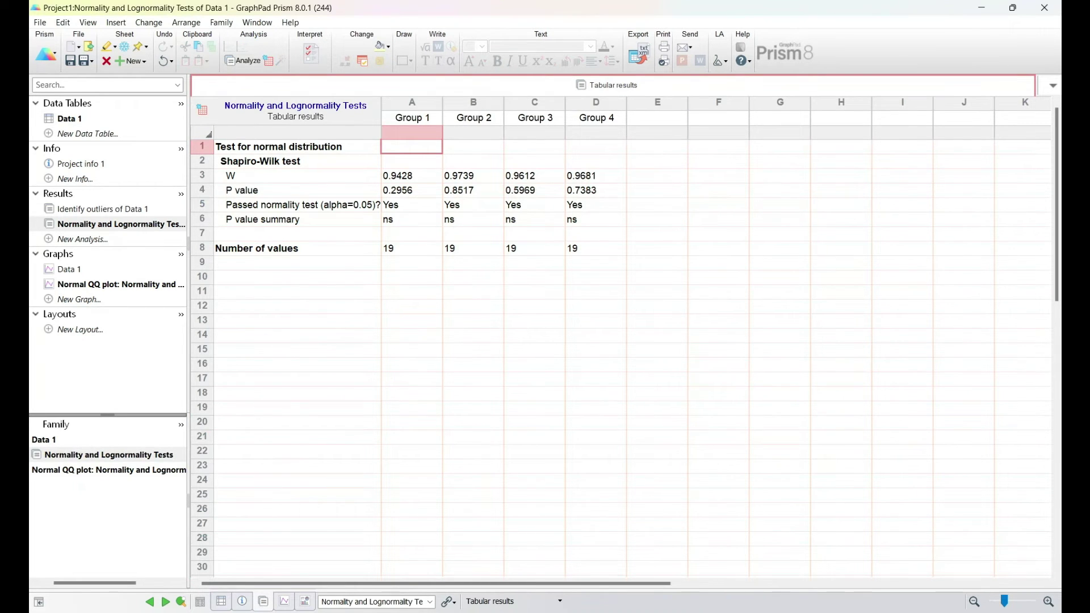
{"action": "left_click_drag", "start_coordinate": [301, 205], "coordinate": [535, 205]}
{"action": "key", "text": "shift+Right"}
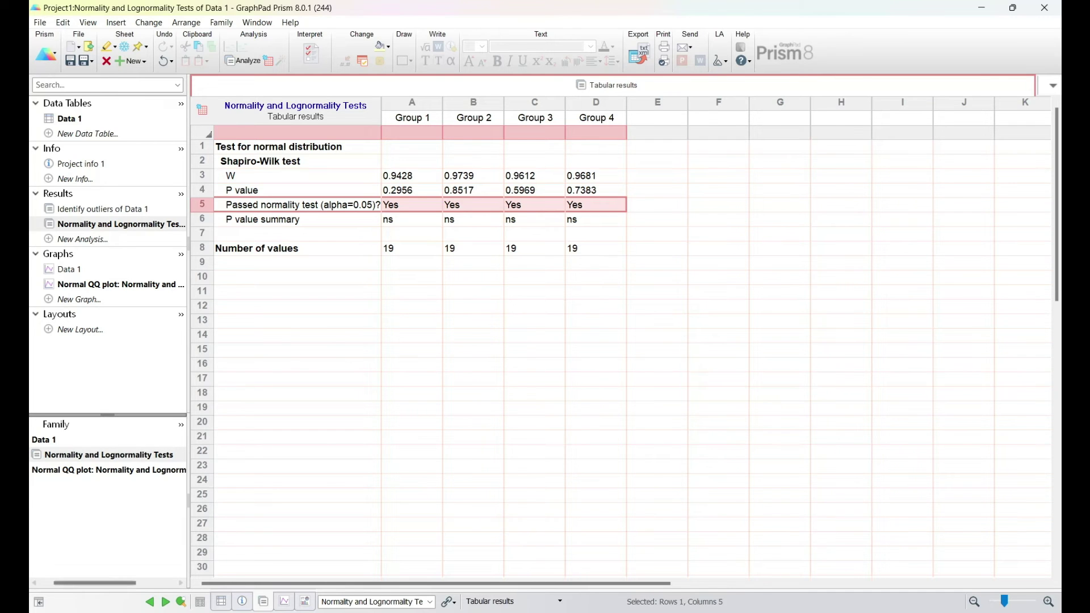
Run an ordinary one-way ANOVA on Groups 1 to 4 of Data 1, comparing each column's mean with every other column using Tukey's test
{"action": "left_click", "coordinate": [70, 118]}
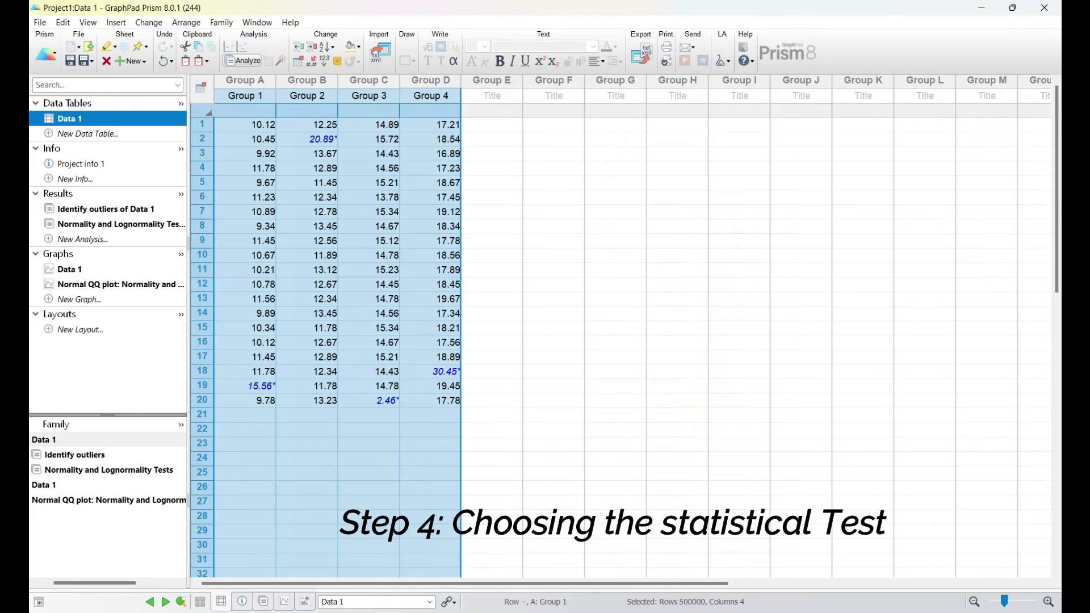
{"action": "left_click", "coordinate": [243, 61]}
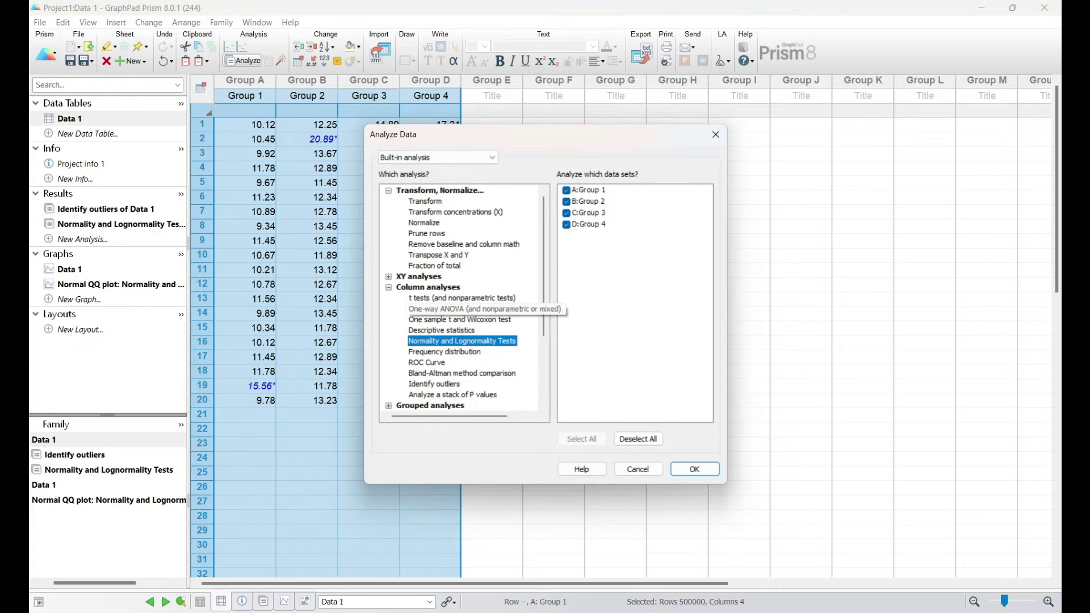
{"action": "left_click", "coordinate": [473, 309]}
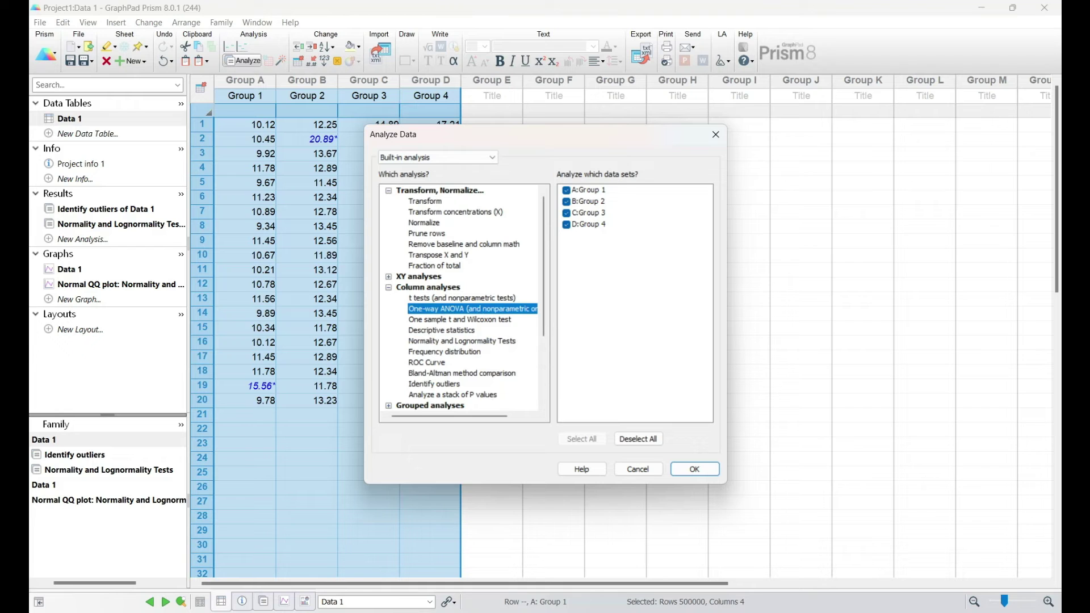
{"action": "left_click", "coordinate": [694, 470]}
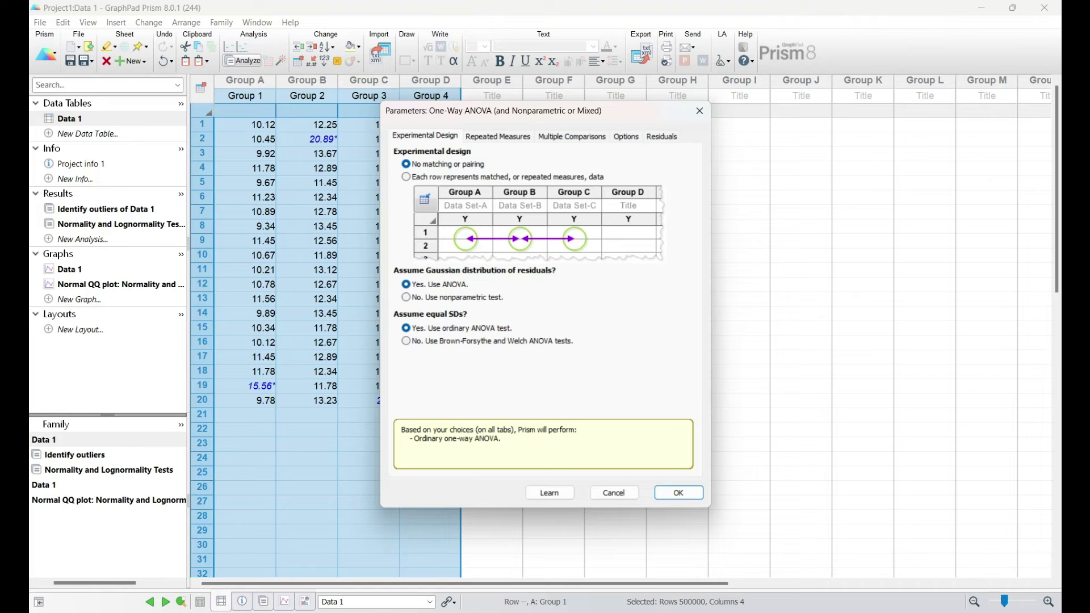
{"action": "left_click", "coordinate": [498, 136]}
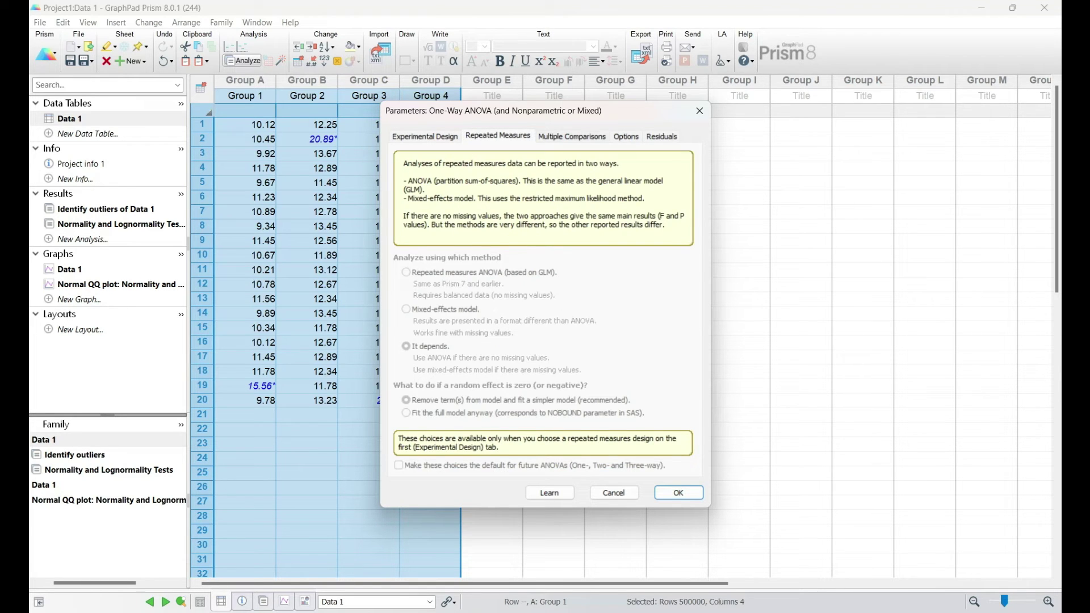
{"action": "key", "text": "ctrl+Tab"}
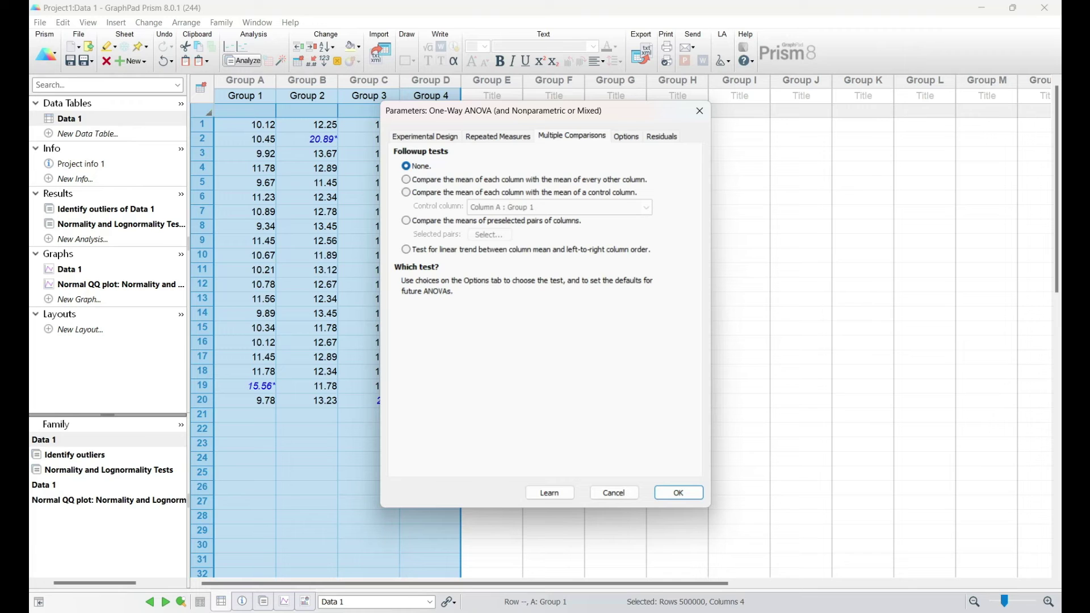
{"action": "left_click", "coordinate": [406, 179]}
{"action": "left_click", "coordinate": [626, 136]}
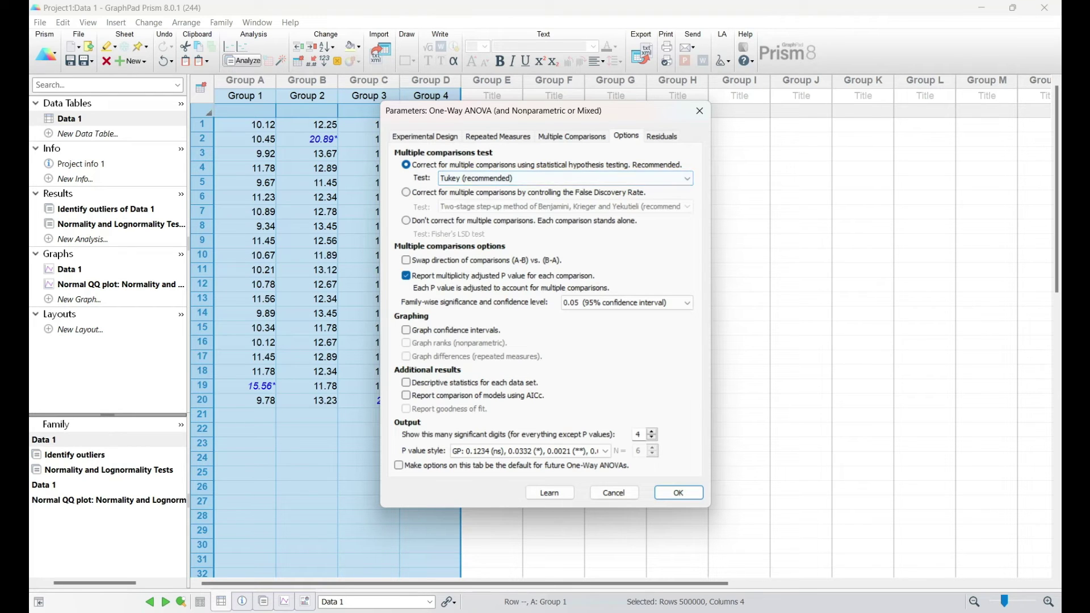
{"action": "key", "text": "ctrl+Tab"}
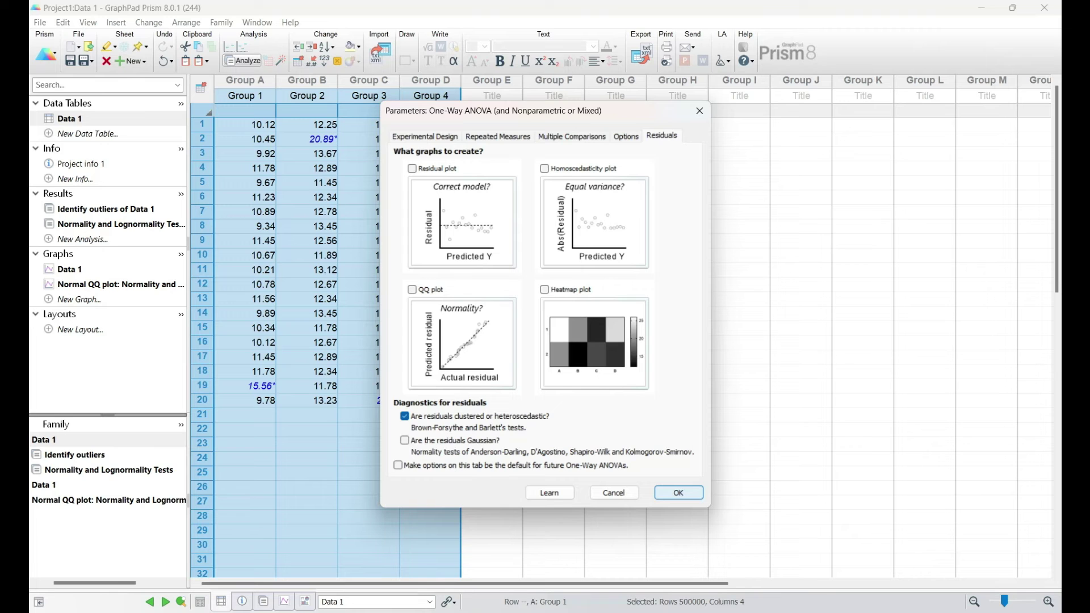
{"action": "key", "text": "Return"}
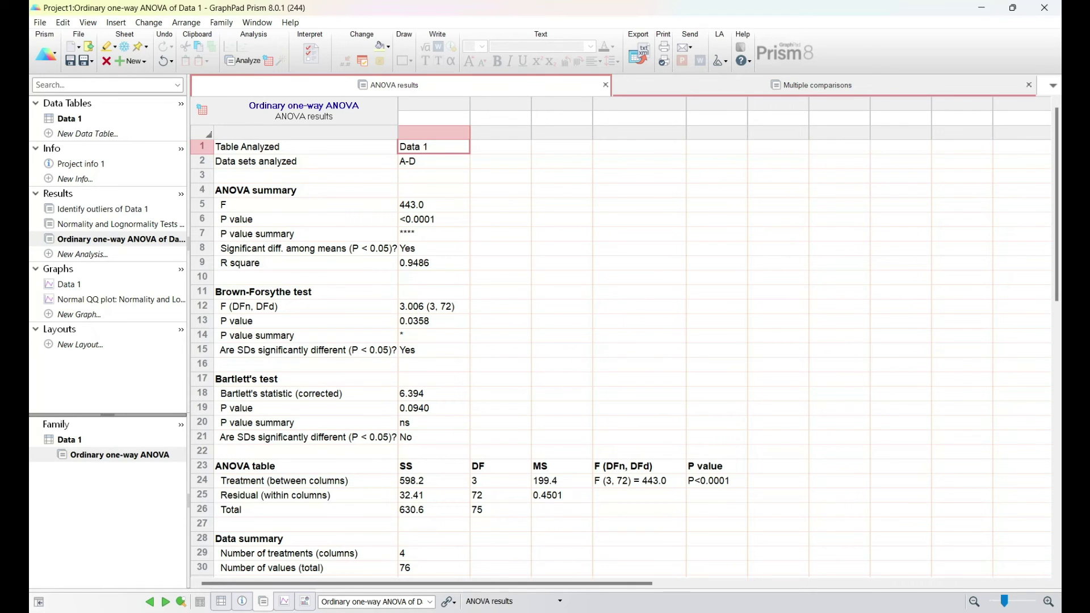
Examine the ANOVA's multiple comparisons results, highlighting the significance summary for all the group pairs
{"action": "left_click", "coordinate": [886, 85]}
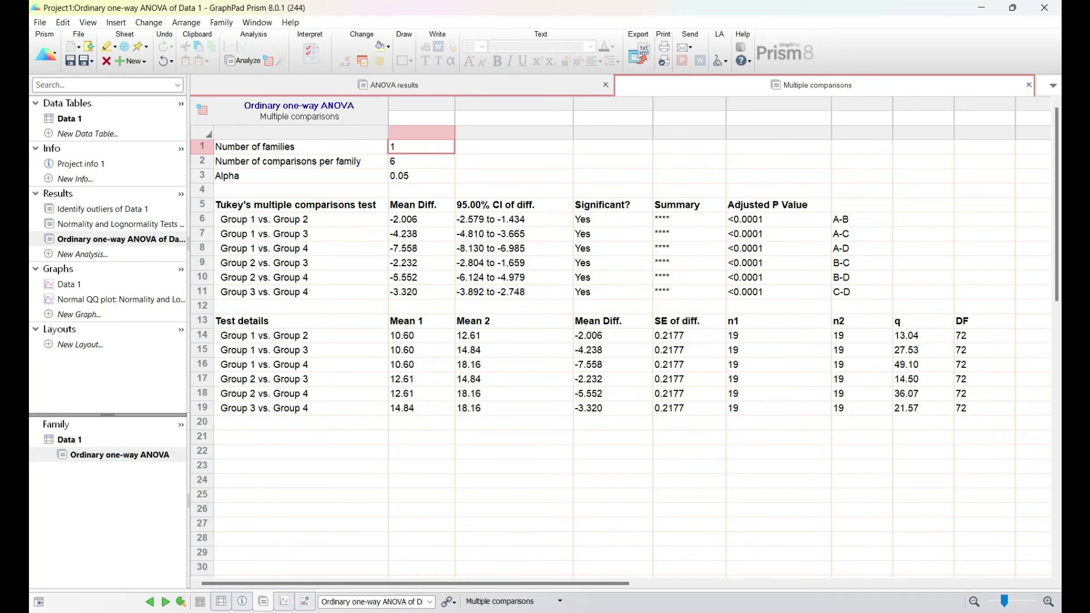
{"action": "left_click_drag", "start_coordinate": [689, 219], "coordinate": [689, 292]}
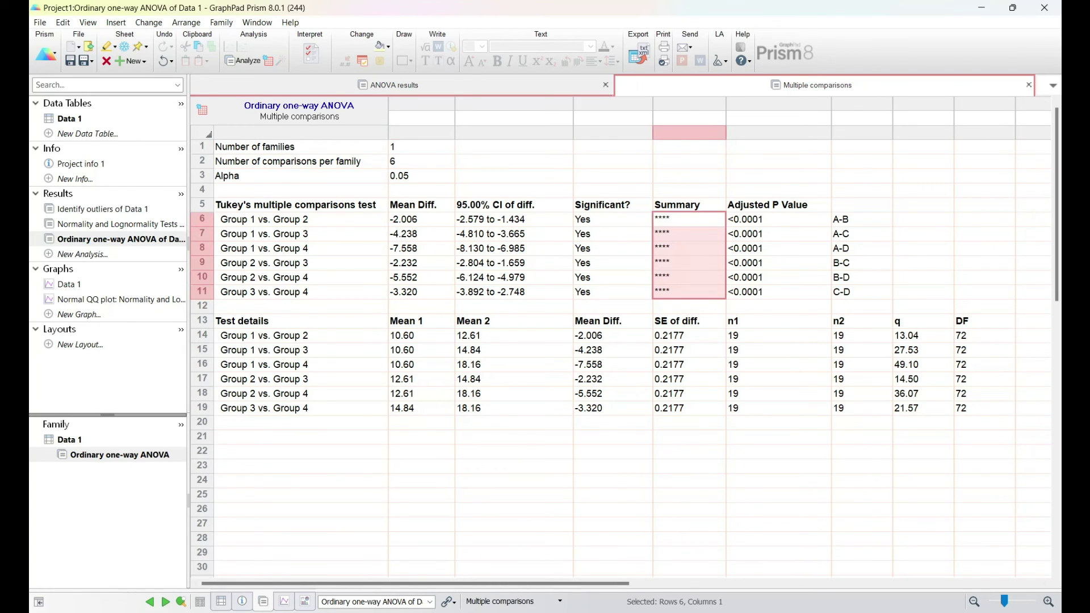
{"action": "left_click", "coordinate": [300, 263]}
Open the Data 1 graph to view the bar chart of the four groups
{"action": "left_click", "coordinate": [69, 284]}
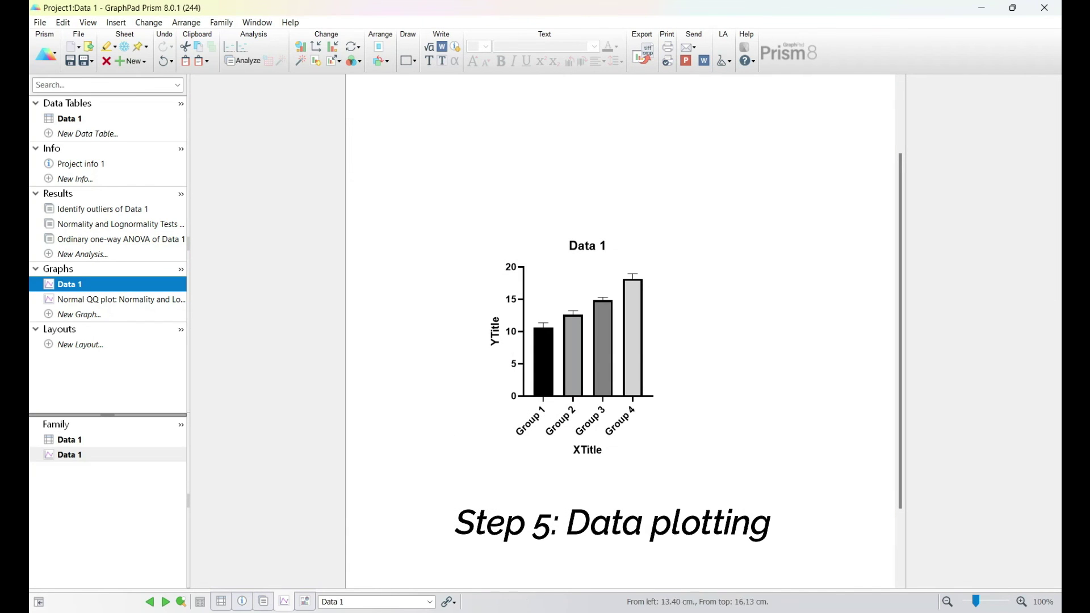
{"action": "scroll", "coordinate": [601, 329], "scroll_direction": "up", "scroll_amount": 1}
{"action": "scroll", "coordinate": [588, 340], "scroll_direction": "down", "scroll_amount": 1}
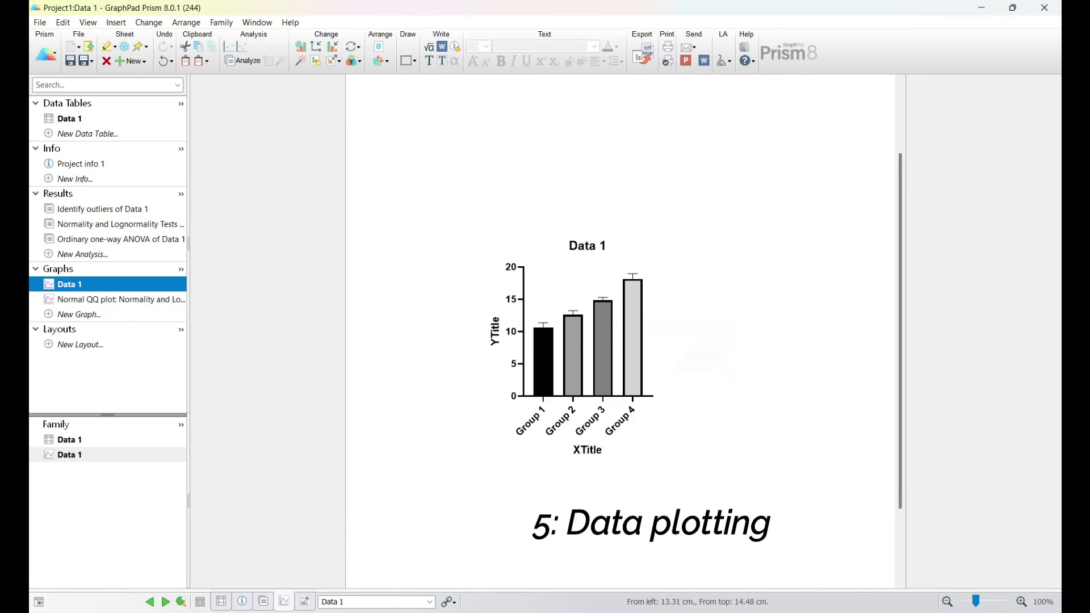
Add a "****" significance label above the Group 2 bar and place copies of it above the Group 3 and Group 4 bars
{"action": "left_click", "coordinate": [569, 290]}
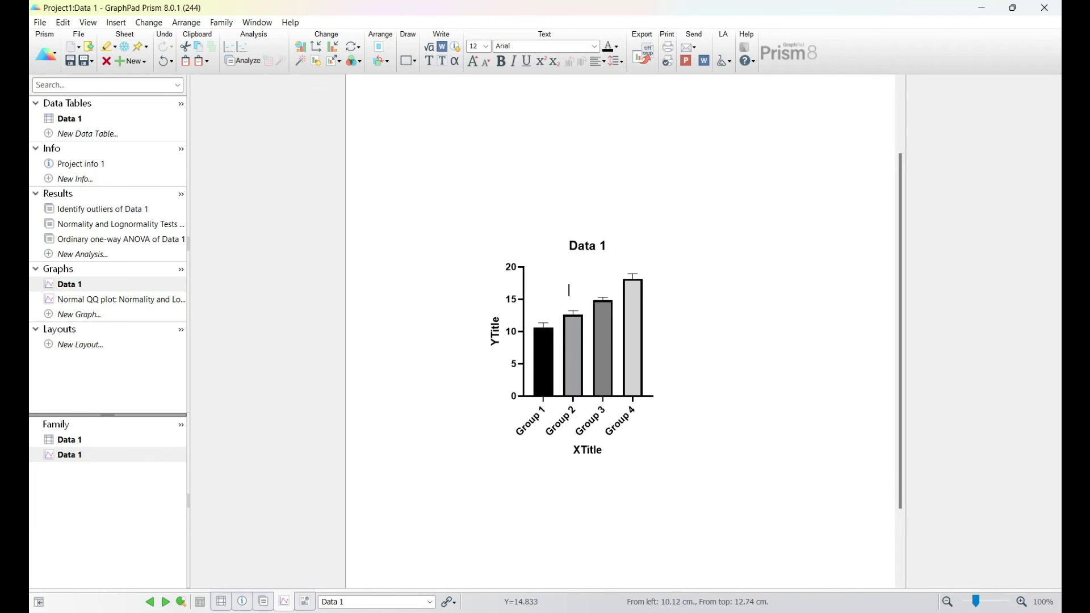
{"action": "type", "text": "****"}
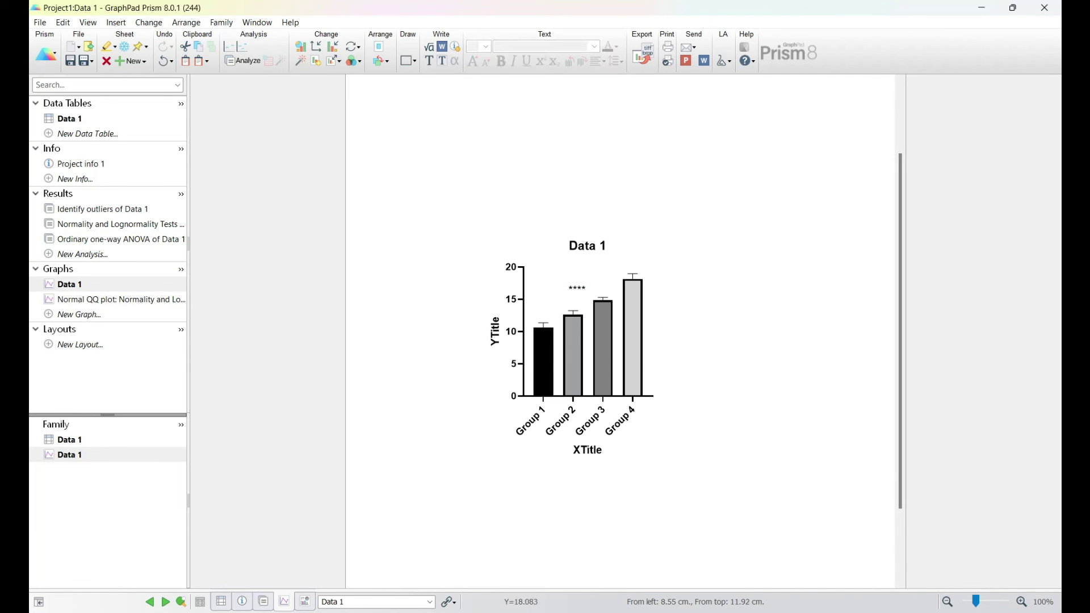
{"action": "left_click_drag", "start_coordinate": [575, 289], "coordinate": [603, 290]}
{"action": "key", "text": "ctrl+c"}
{"action": "key", "text": "ctrl+v"}
{"action": "key", "text": "ctrl+c"}
{"action": "key", "text": "ctrl+v"}
Replace the text of the upper label copy above the Group 3 bar with "####" and set its font size to 9
{"action": "double_click", "coordinate": [603, 290]}
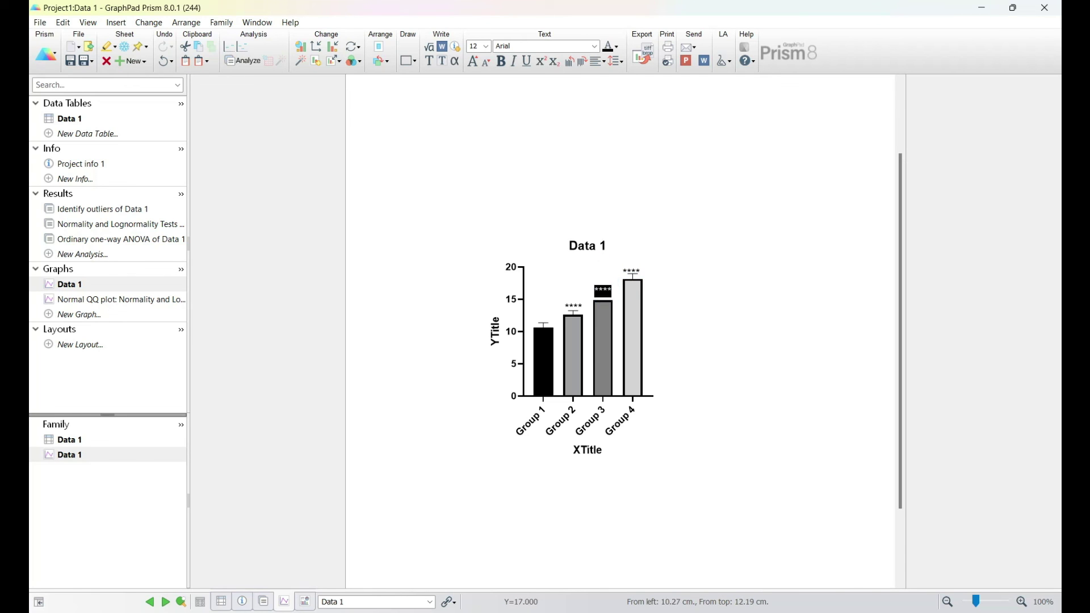
{"action": "type", "text": "####"}
{"action": "key", "text": "shift+Left"}
{"action": "key", "text": "shift+Left"}
{"action": "key", "text": "shift+Left"}
{"action": "key", "text": "shift+Left"}
{"action": "left_click", "coordinate": [486, 46]}
{"action": "left_click", "coordinate": [472, 75]}
{"action": "left_click", "coordinate": [601, 283]}
{"action": "left_click", "coordinate": [594, 335]}
Position the "####" label just above Group 3's asterisks and place a copy above Group 4's asterisks
{"action": "left_click", "coordinate": [603, 289]}
{"action": "key", "text": "Up"}
{"action": "left_click_drag", "start_coordinate": [604, 294], "coordinate": [634, 260]}
Replace the text of the topmost label copy above Group 4 with four alpha symbols, "αααα"
{"action": "double_click", "coordinate": [634, 253]}
{"action": "left_click", "coordinate": [455, 61]}
{"action": "left_click", "coordinate": [720, 407]}
{"action": "double_click", "coordinate": [628, 254]}
{"action": "key", "text": "ctrl+c"}
{"action": "key", "text": "ctrl+v"}
{"action": "key", "text": "ctrl+v"}
{"action": "key", "text": "ctrl+v"}
{"action": "key", "text": "ctrl+v"}
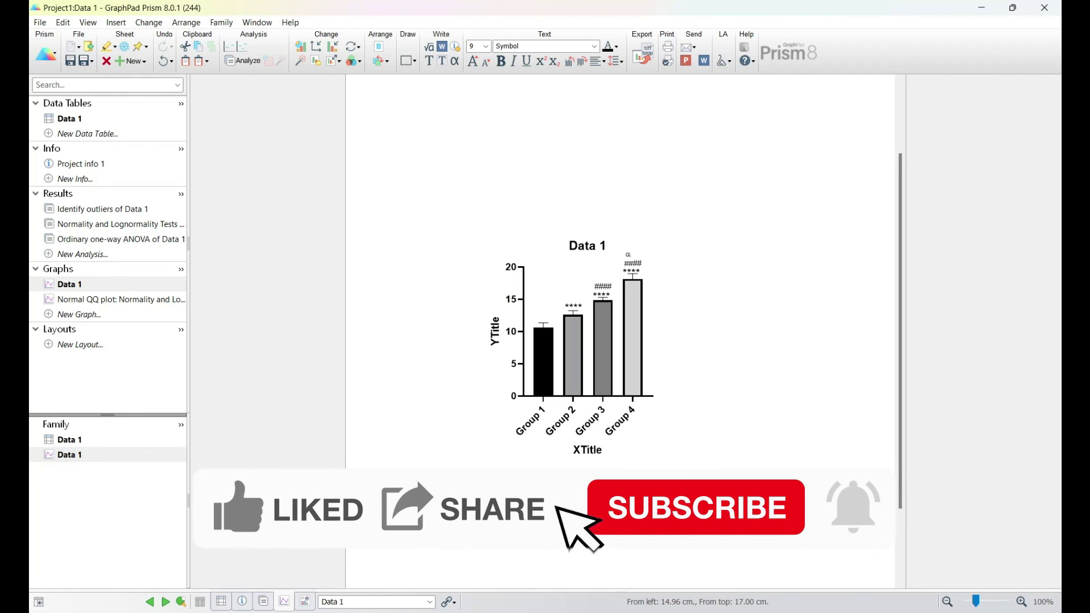
{"action": "left_click", "coordinate": [676, 255]}
{"action": "left_click", "coordinate": [646, 255]}
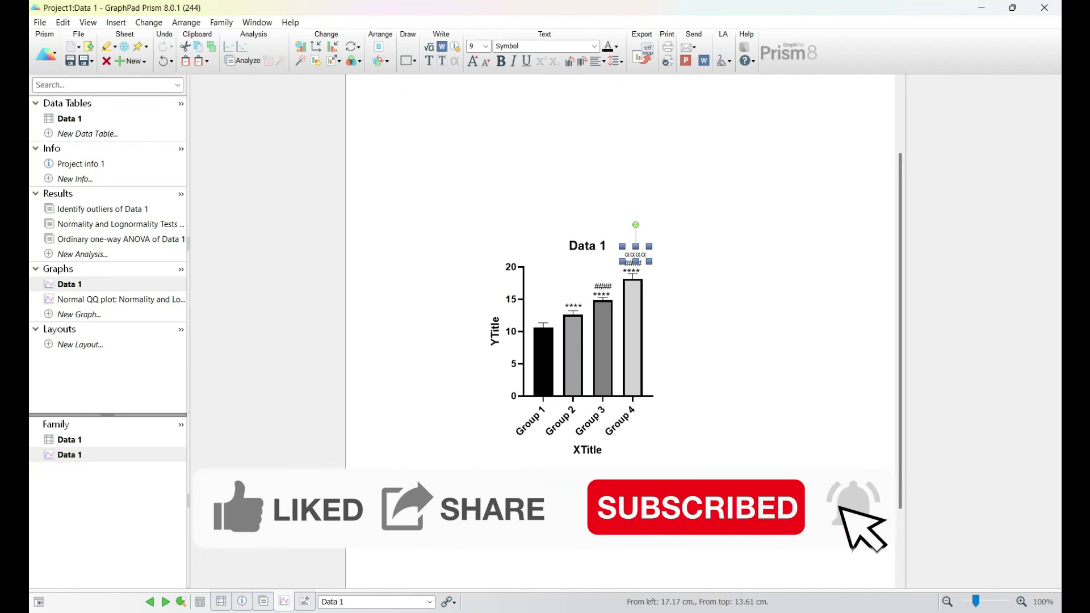
Nudge the "αααα" label left so it lines up over the Group 4 bar, and delete the graph's "Data 1" title
{"action": "key", "text": "Left"}
{"action": "key", "text": "Left"}
{"action": "key", "text": "Left"}
{"action": "double_click", "coordinate": [579, 245]}
{"action": "key", "text": "BackSpace"}
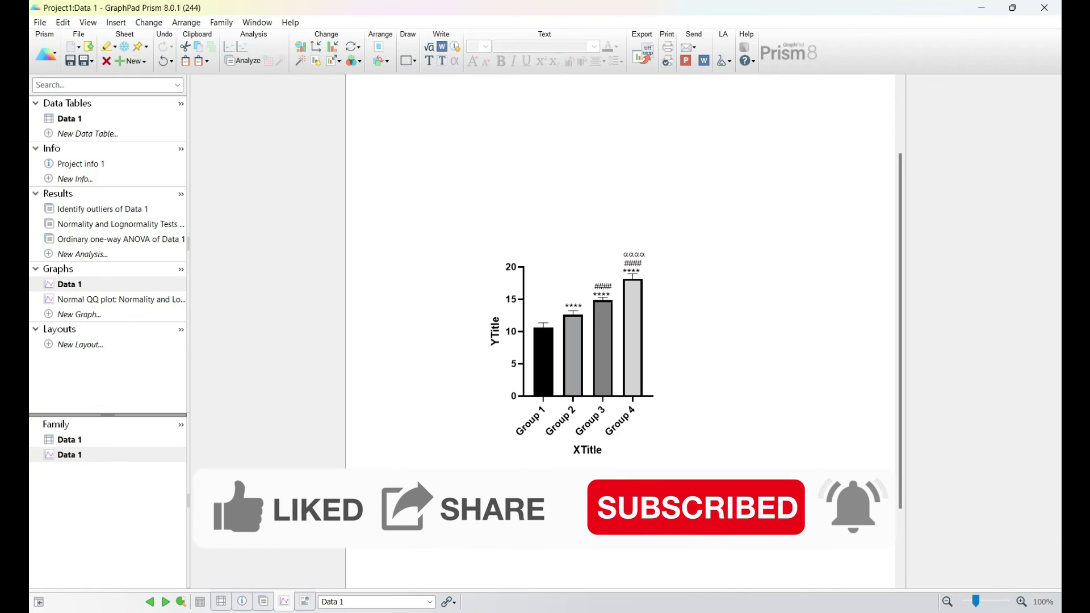